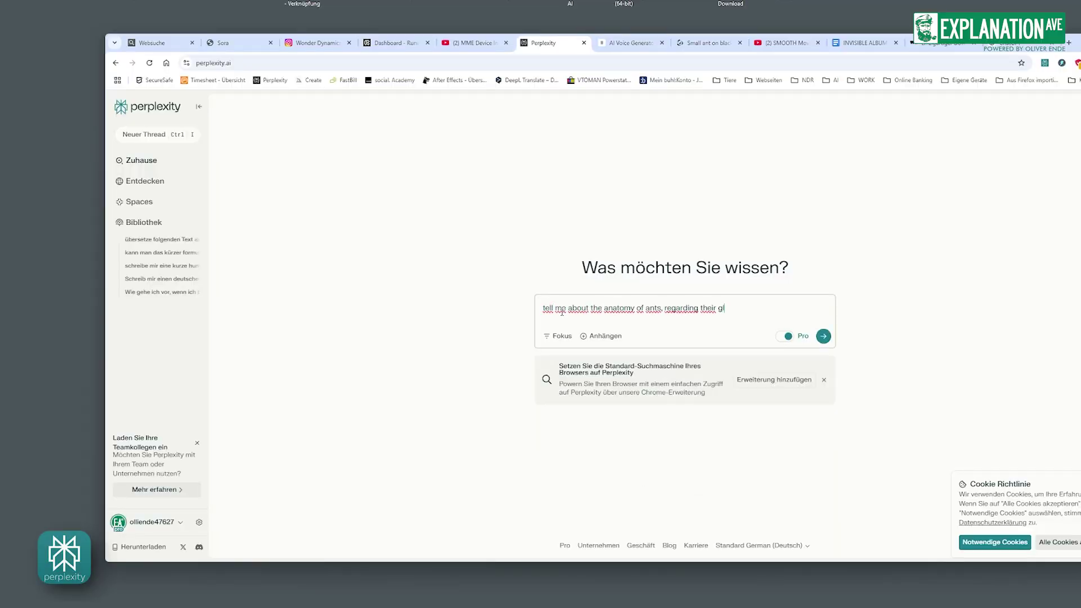
Step: Submit the question about ant anatomy and glands in Perplexity, then scroll through the sourced answer
key(Return)
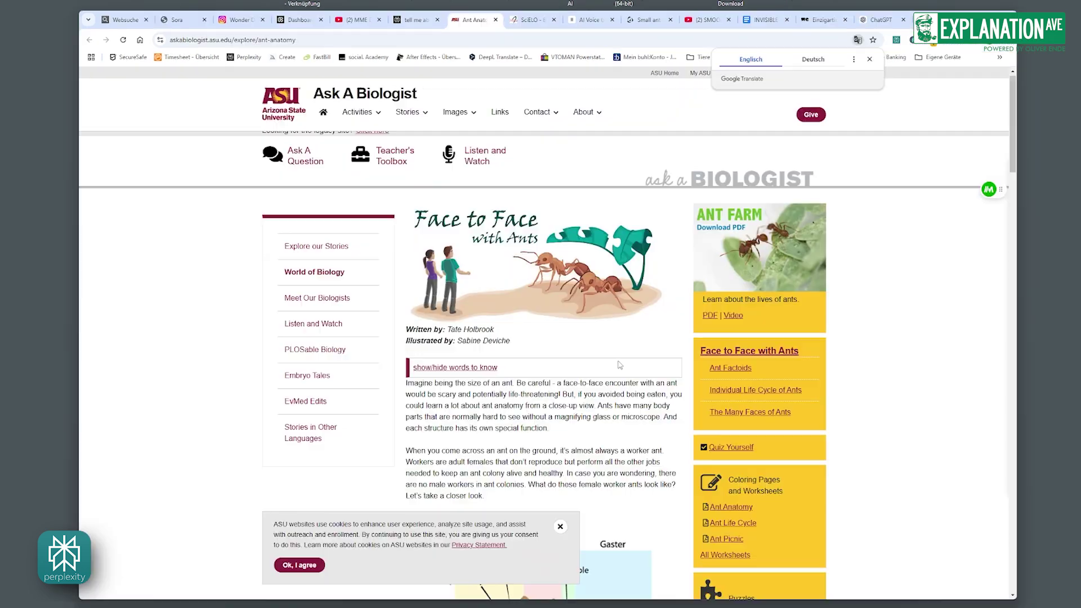
scroll(620, 365, down, 5)
scroll(498, 318, down, 20)
scroll(553, 321, up, 7)
scroll(737, 406, up, 10)
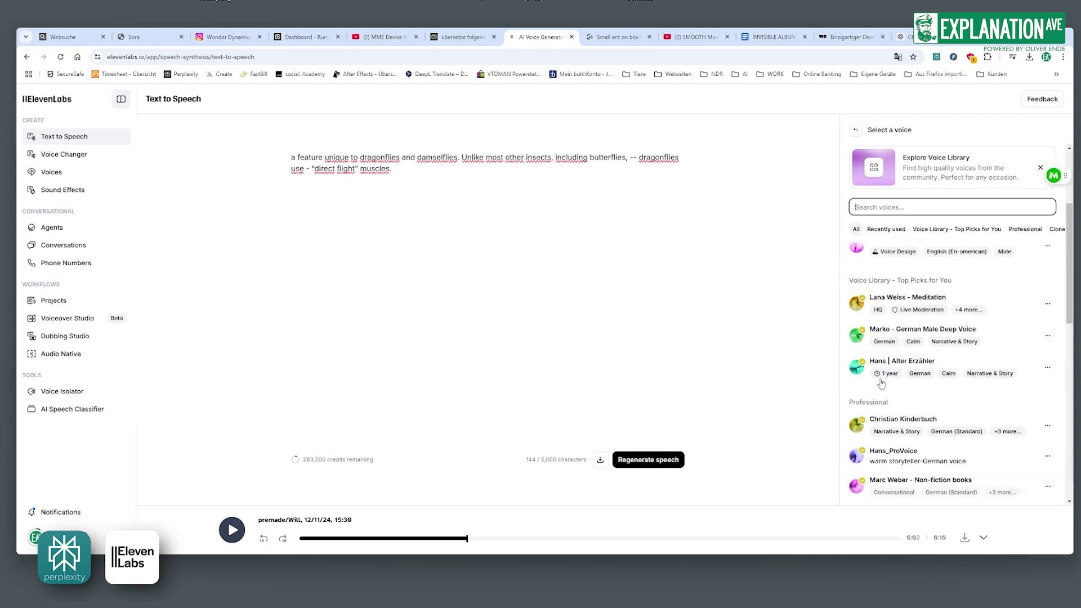
Step: Scroll the ElevenLabs Voice Library list to find a narrator for the dragonfly passage
scroll(1057, 310, up, 6)
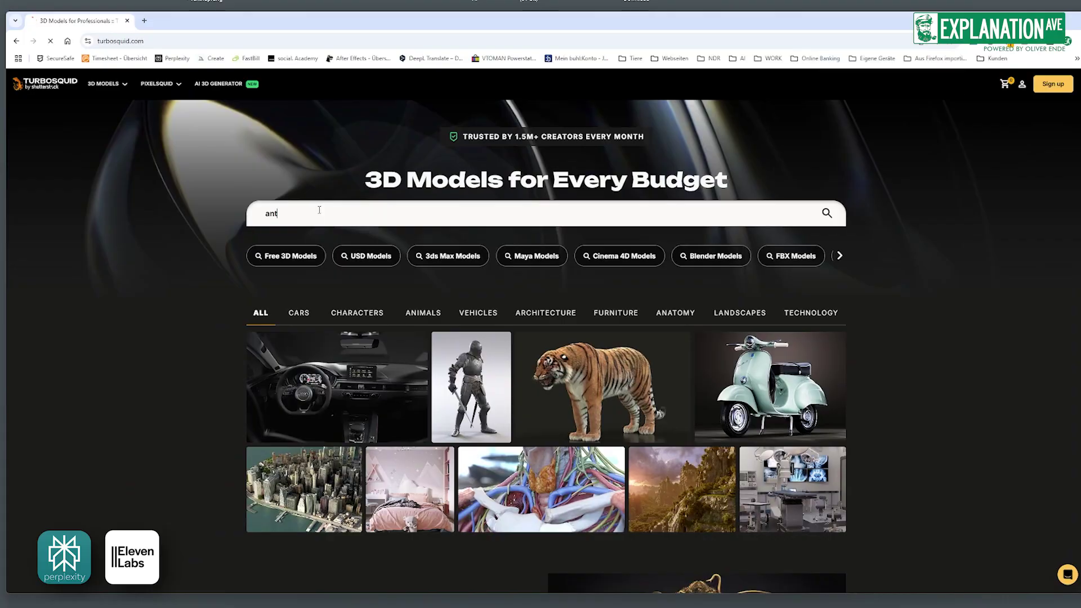
Step: Search TurboSquid for 'ant' and view the Ant 02 model's previews and 360° spin
key(Return)
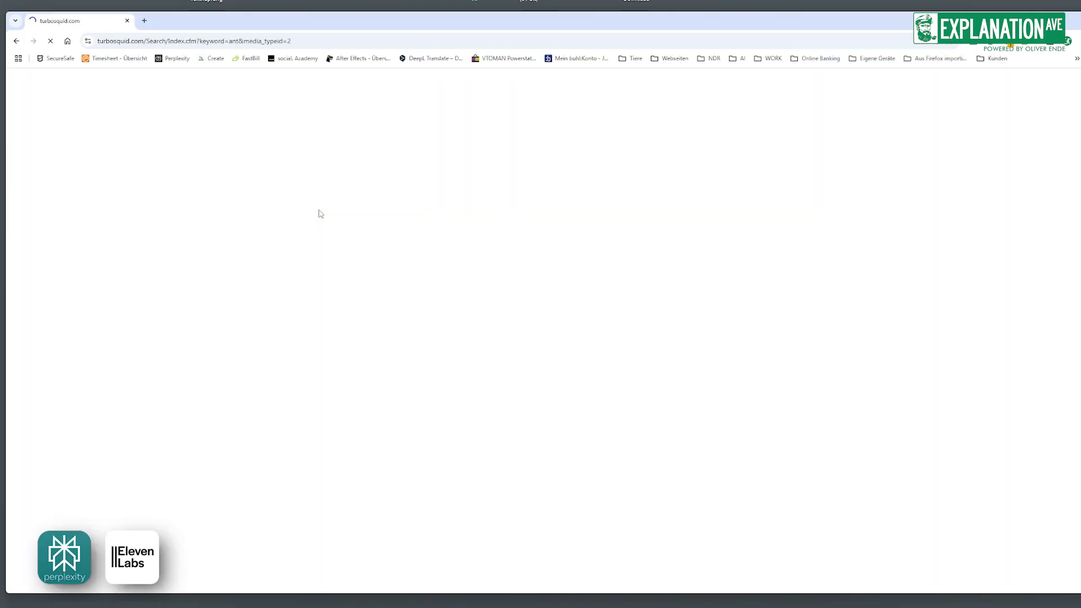
scroll(485, 280, down, 2)
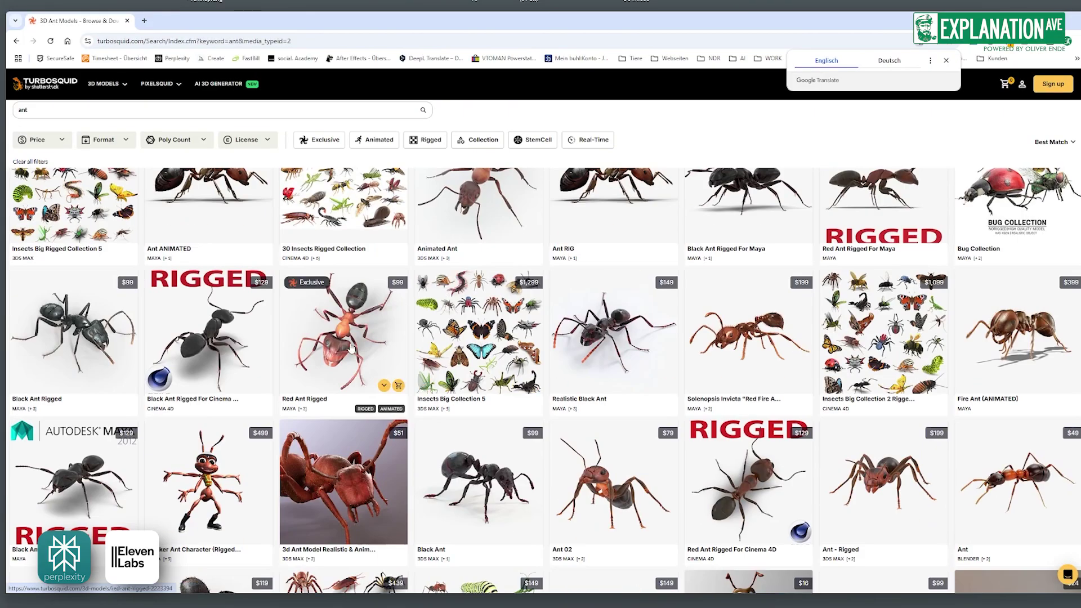
scroll(747, 358, down, 4)
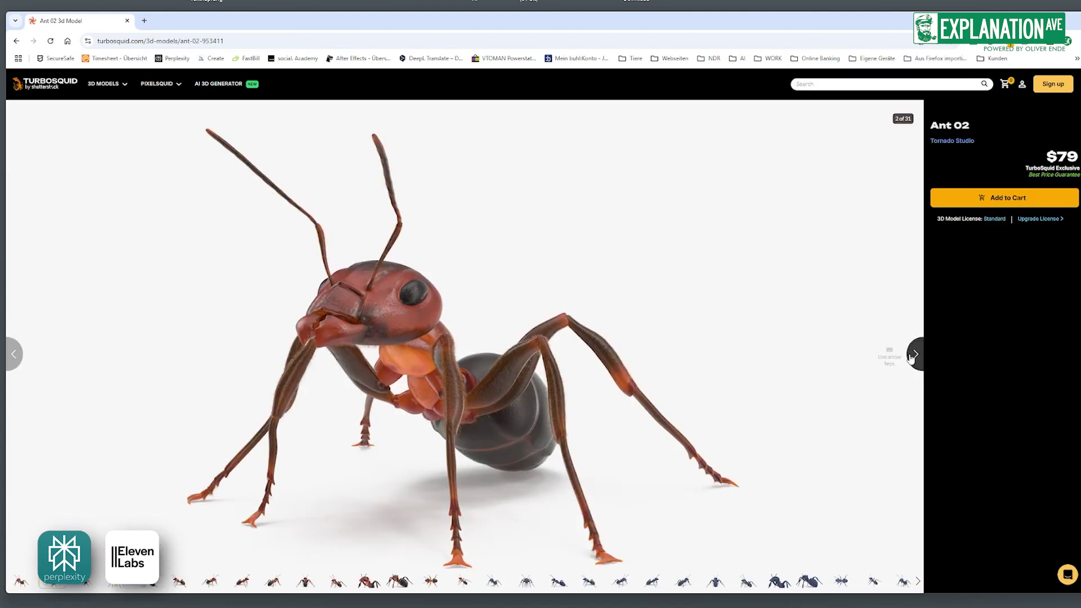
click(912, 355)
click(77, 586)
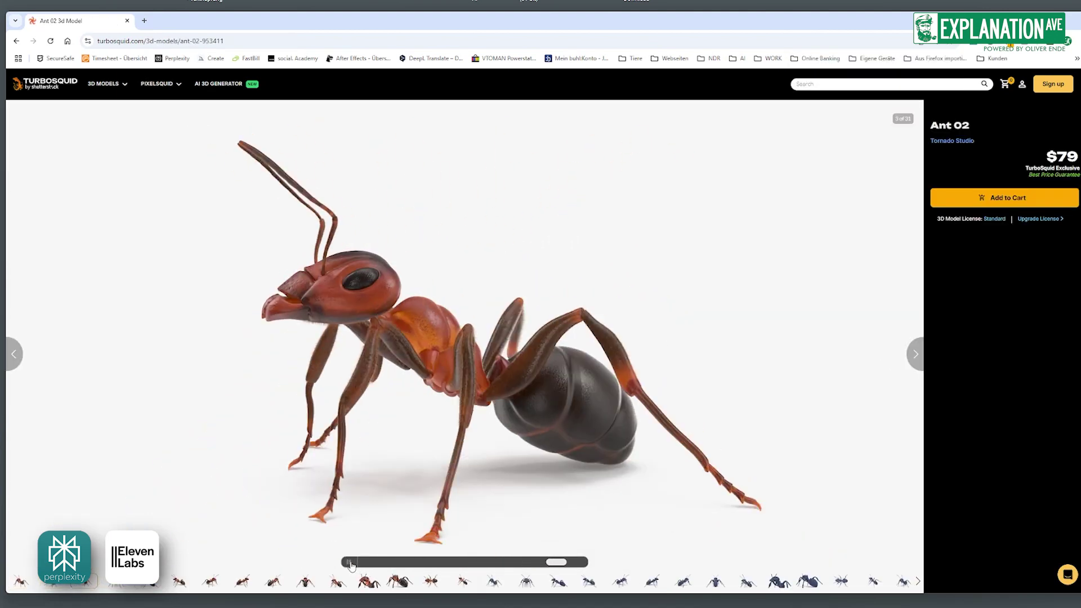
Step: Go to the Sketchfab site in a new browser tab
click(144, 20)
text(sketch)
key(Return)
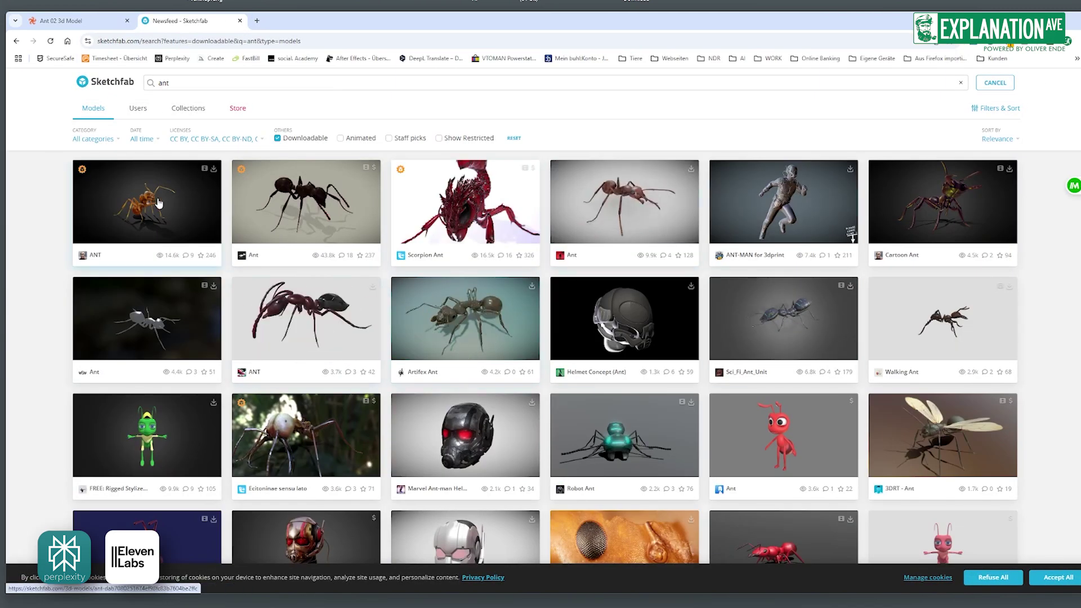
scroll(150, 199, down, 5)
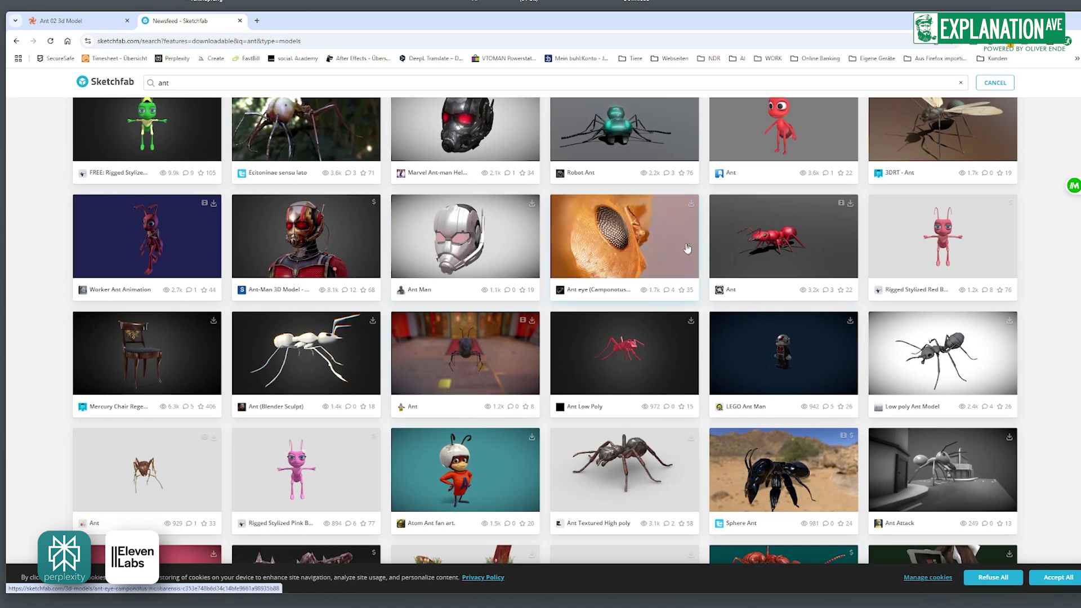
scroll(667, 248, down, 4)
click(666, 247)
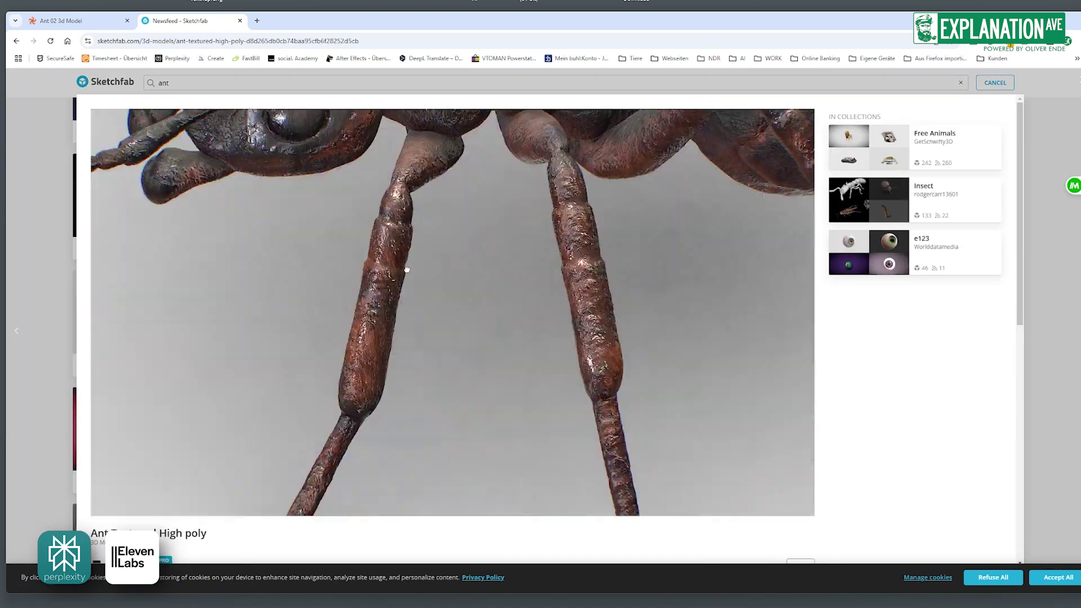
key(Escape)
scroll(665, 300, down, 4)
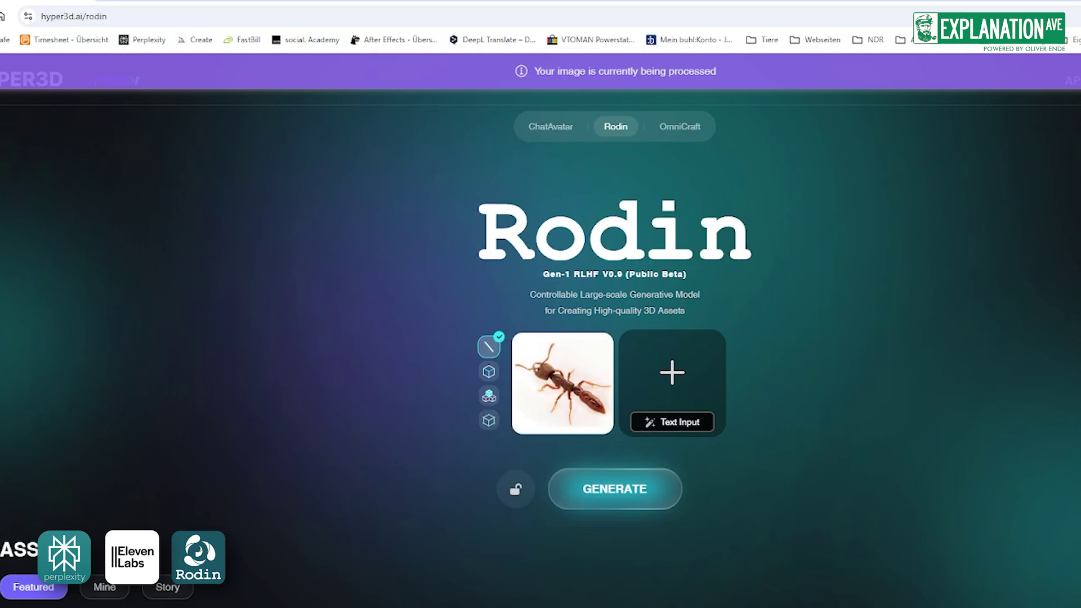
Step: Add a second and third ant reference photo to the Rodin upload tiles
drag(669, 381, 704, 405)
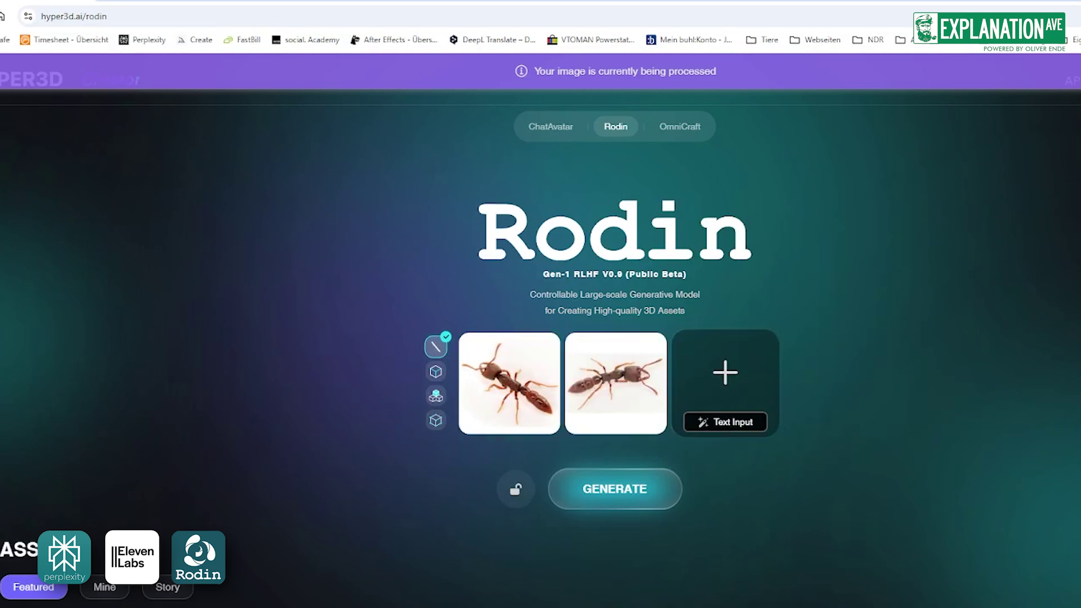
drag(850, 422, 711, 396)
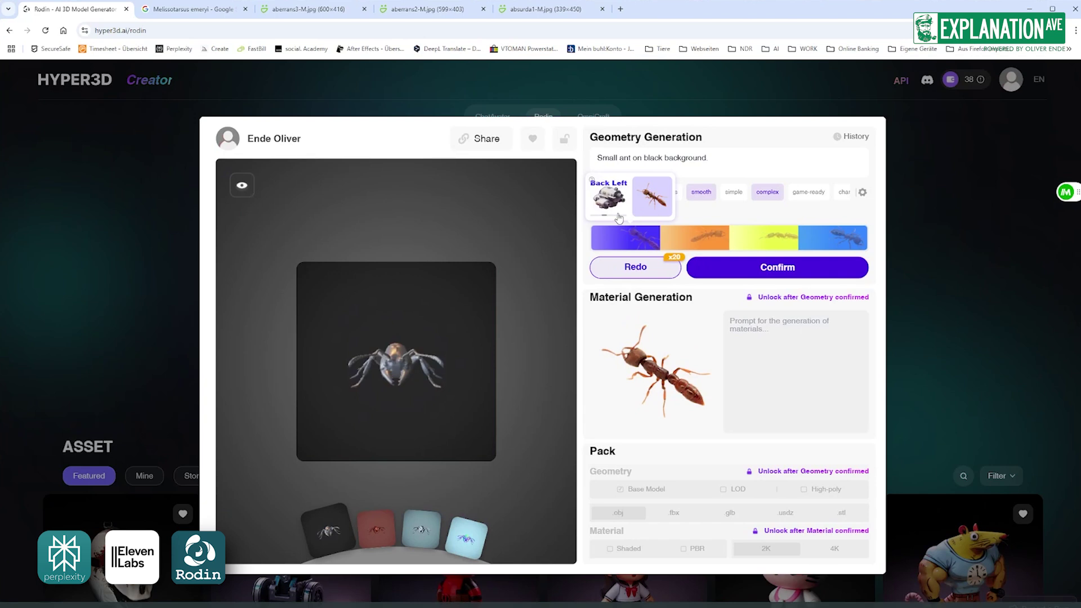
Step: Regenerate the ant geometry from the chosen direction and generate its reddish-brown material
click(708, 241)
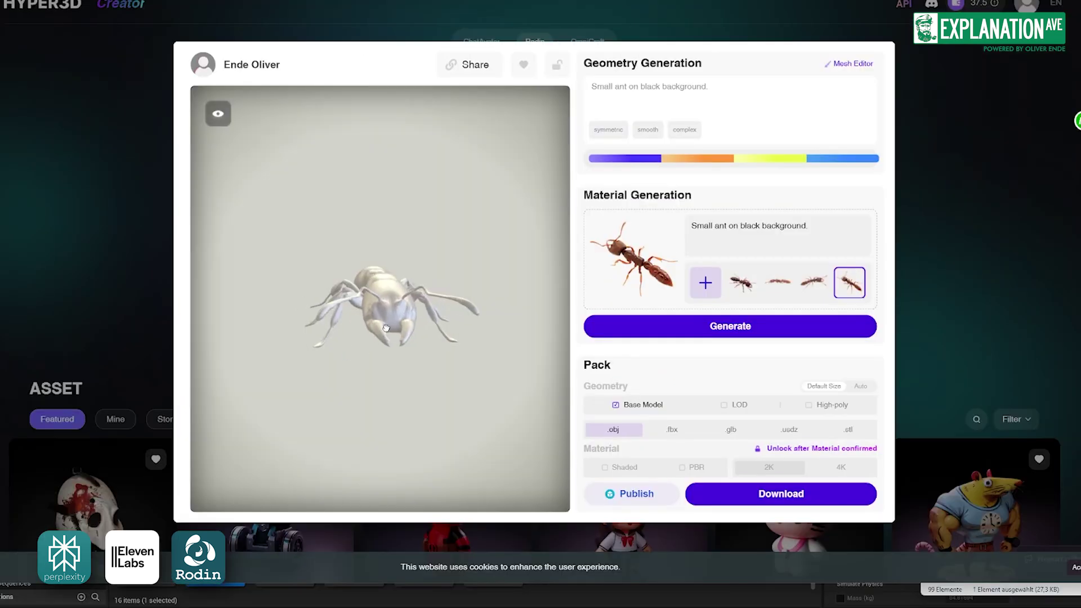
drag(387, 328, 477, 411)
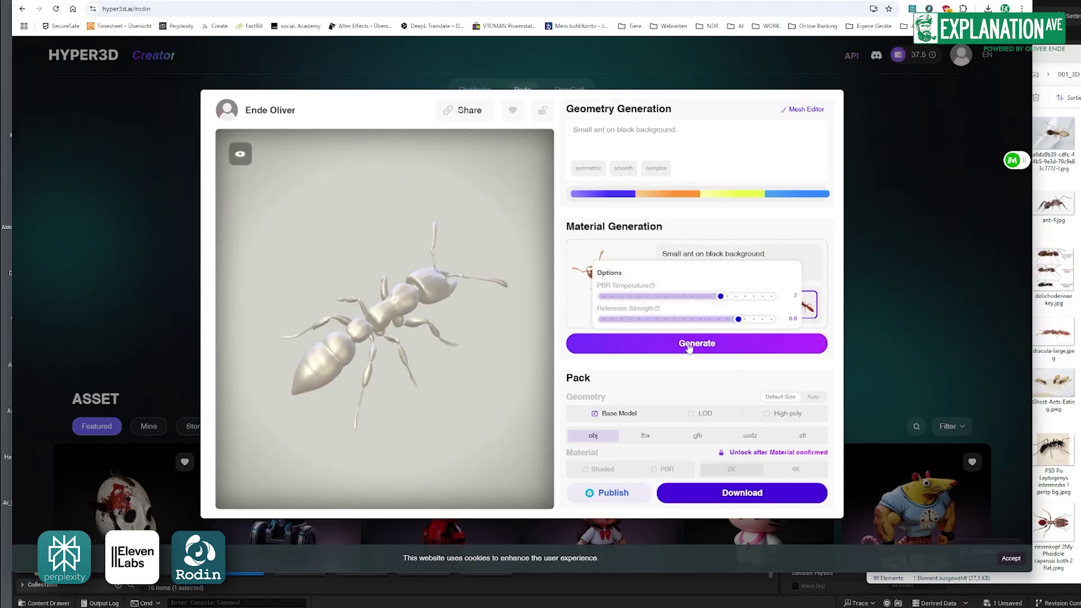
click(698, 345)
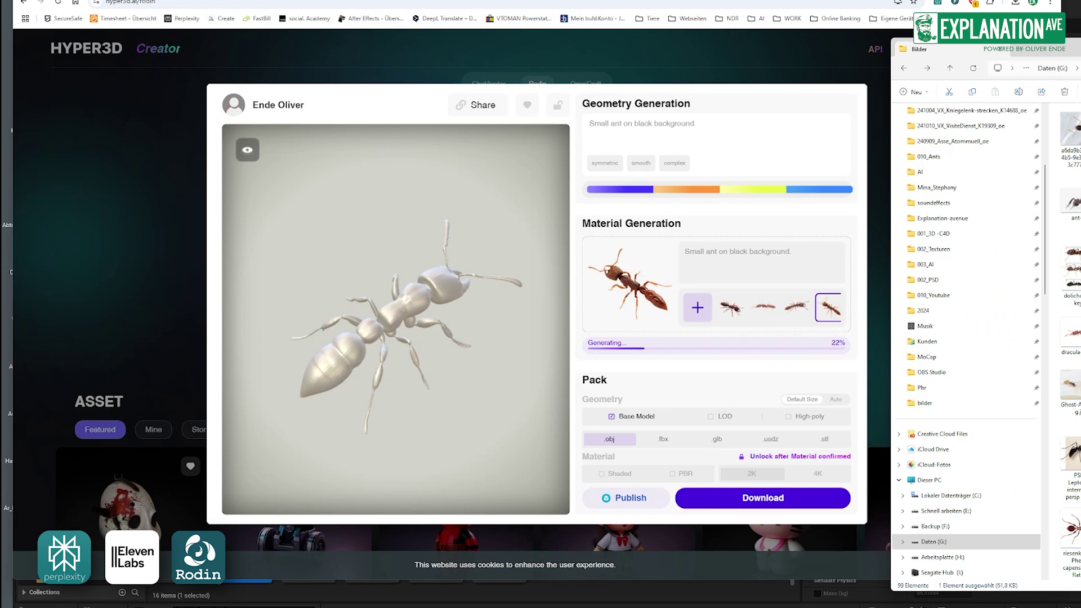
drag(430, 303, 295, 306)
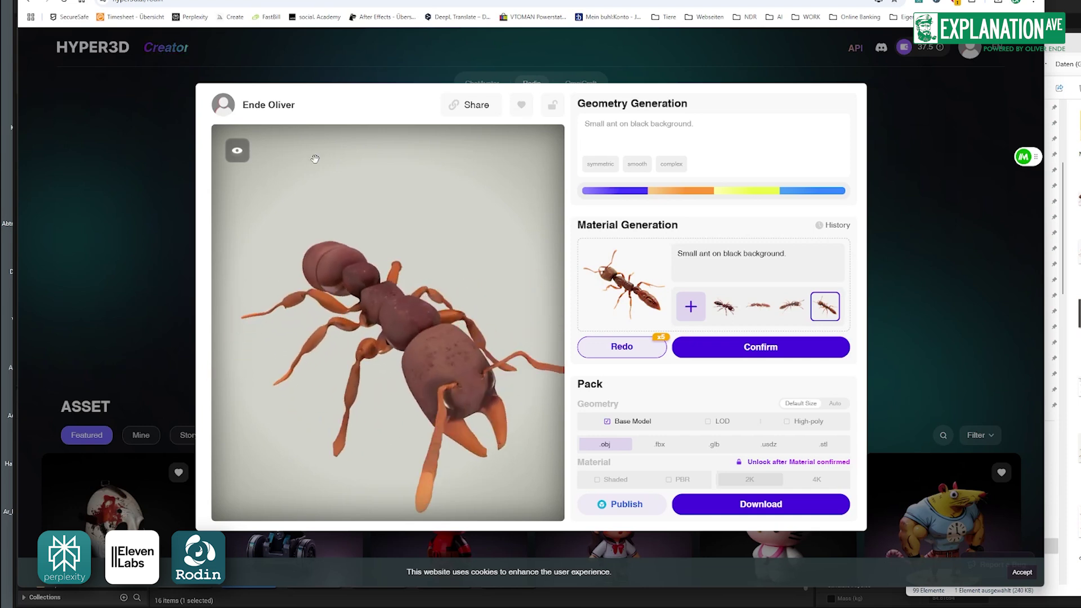
Step: Inspect the textured ant from side and top views, and select the woodant ant
drag(374, 312, 408, 334)
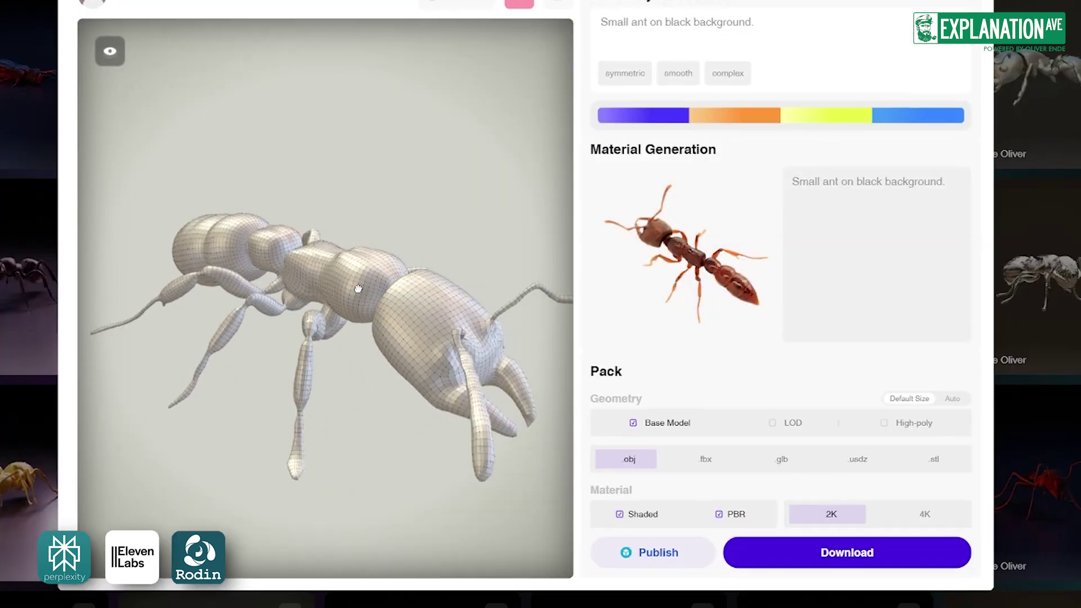
mouse_move(394, 304)
mouse_down()
mouse_move(459, 328)
mouse_move(388, 293)
mouse_up()
drag(319, 255, 310, 368)
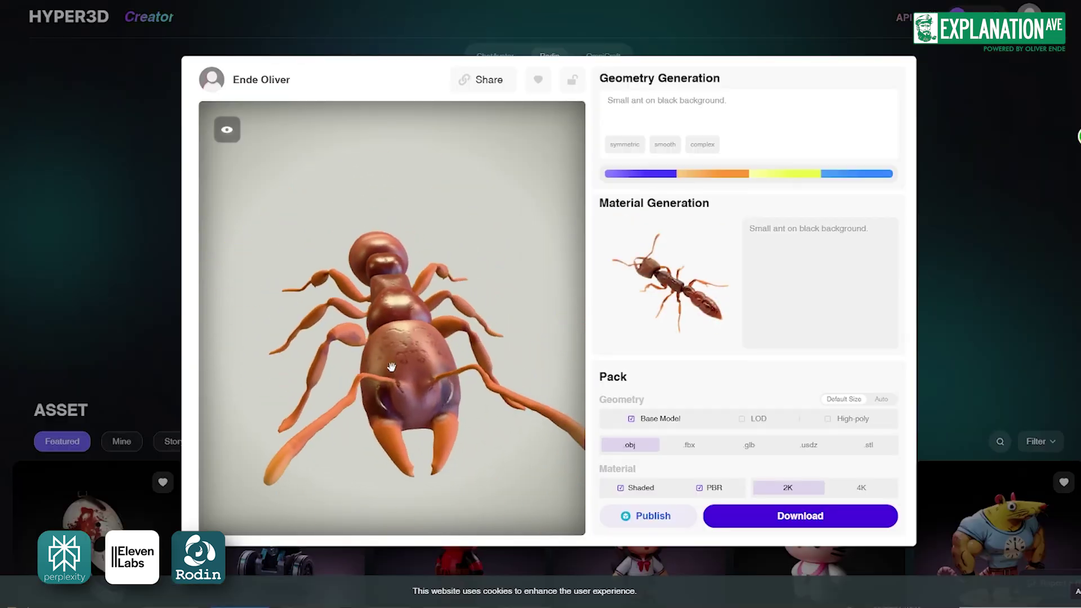
drag(392, 367, 486, 365)
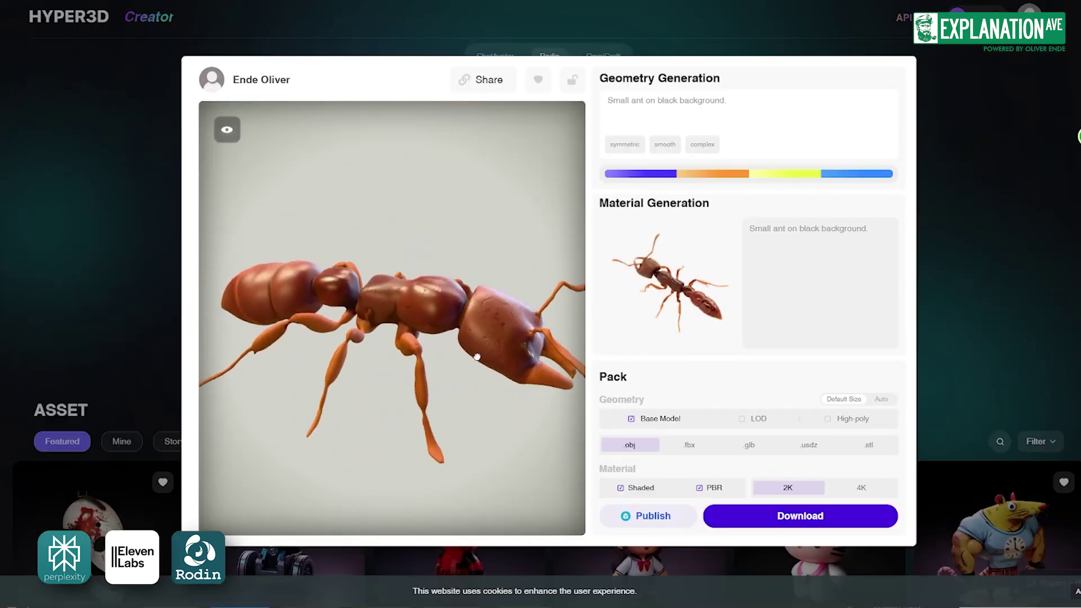
drag(481, 426, 756, 425)
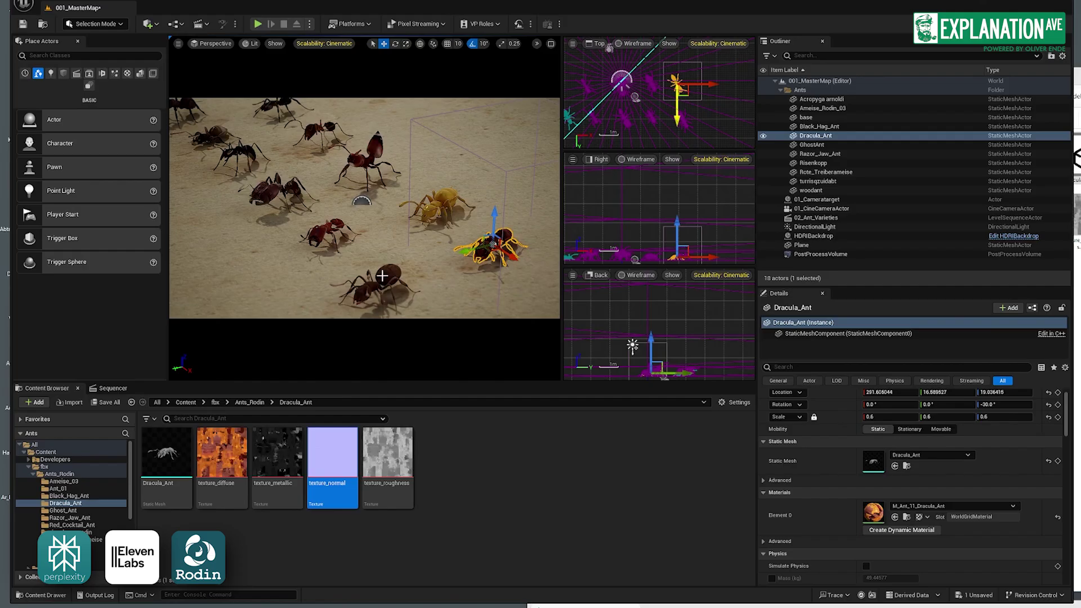
click(811, 190)
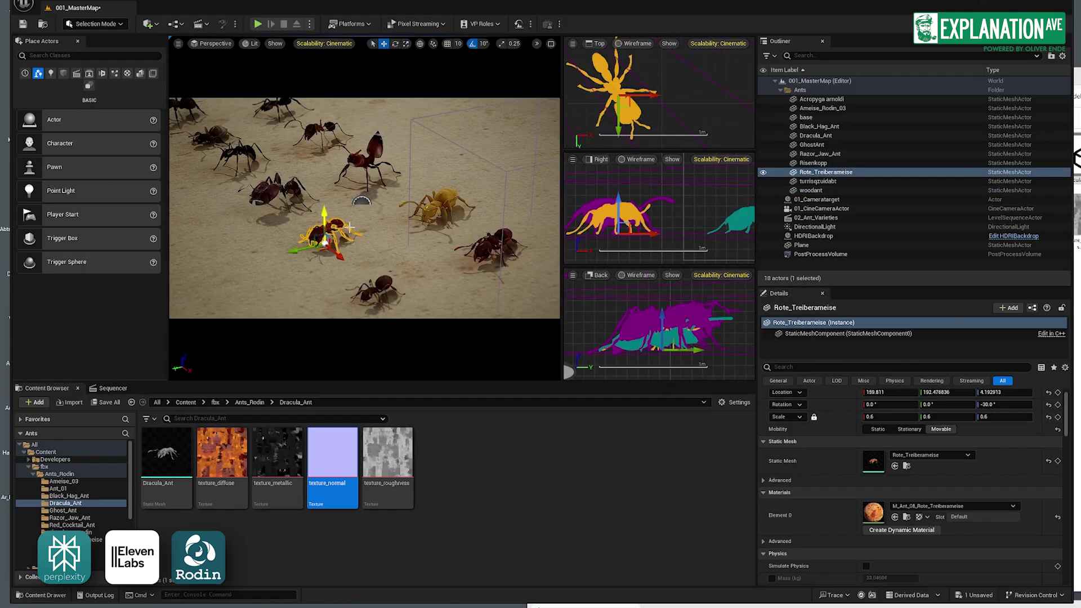
Step: Select all ant actors and swing the view along the ruler's edge
shift+click(822, 99)
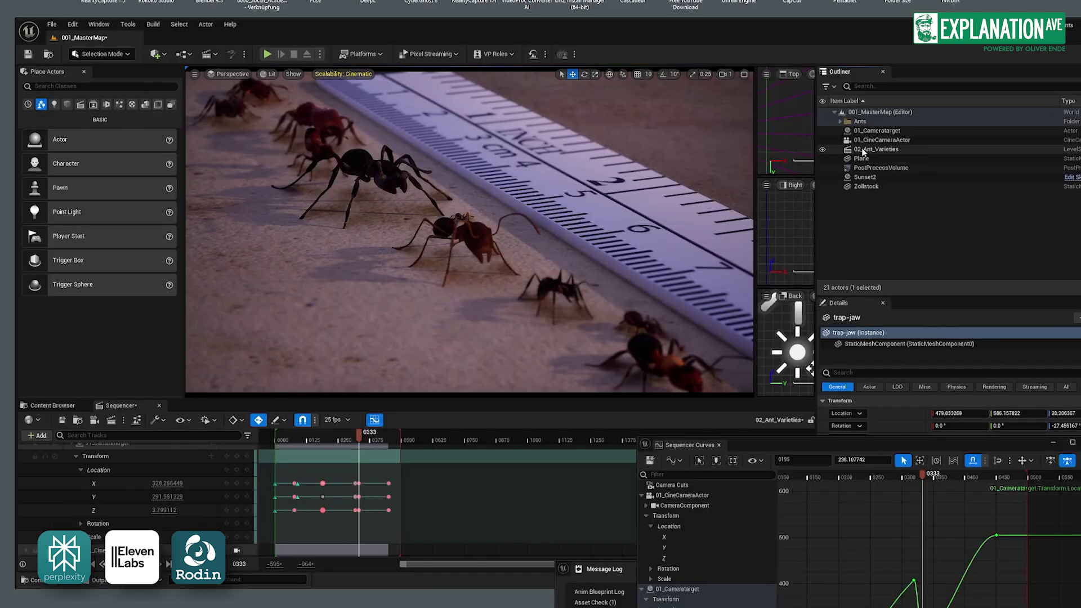
alt+drag(479, 237, 598, 323)
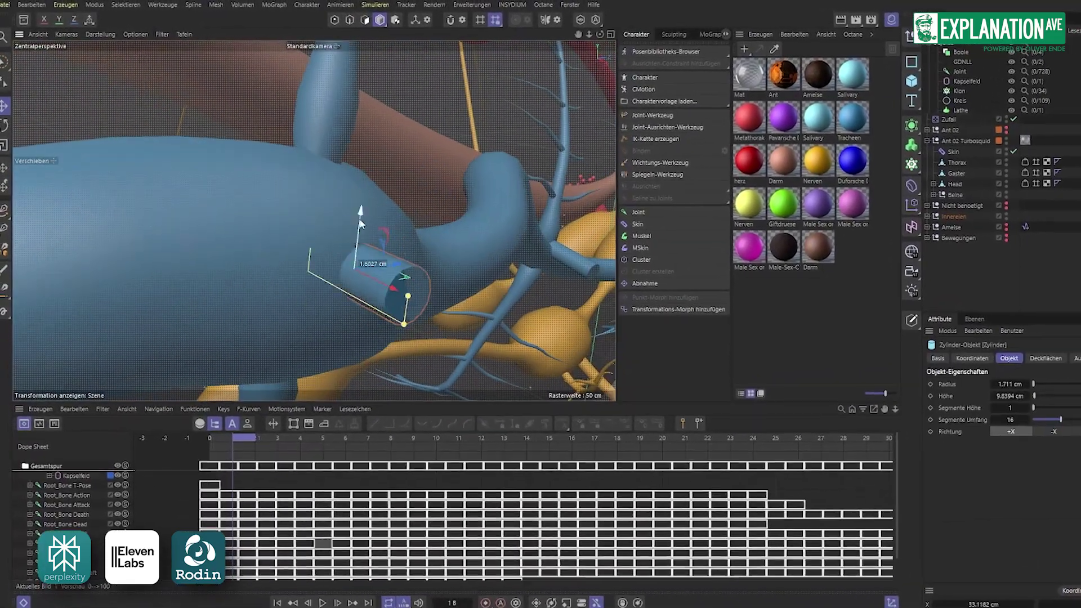
Step: Gather the foot keyframes, move to frame 10, and ready the Fuss_LM2 foot spline for rotating
alt+drag(361, 223, 977, 236)
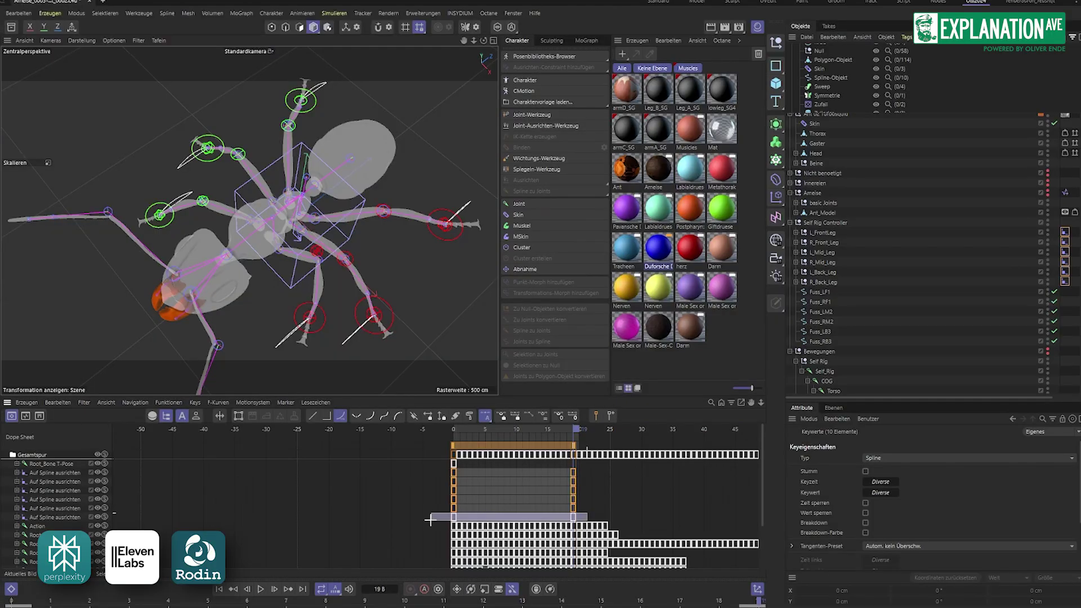
drag(559, 505, 559, 506)
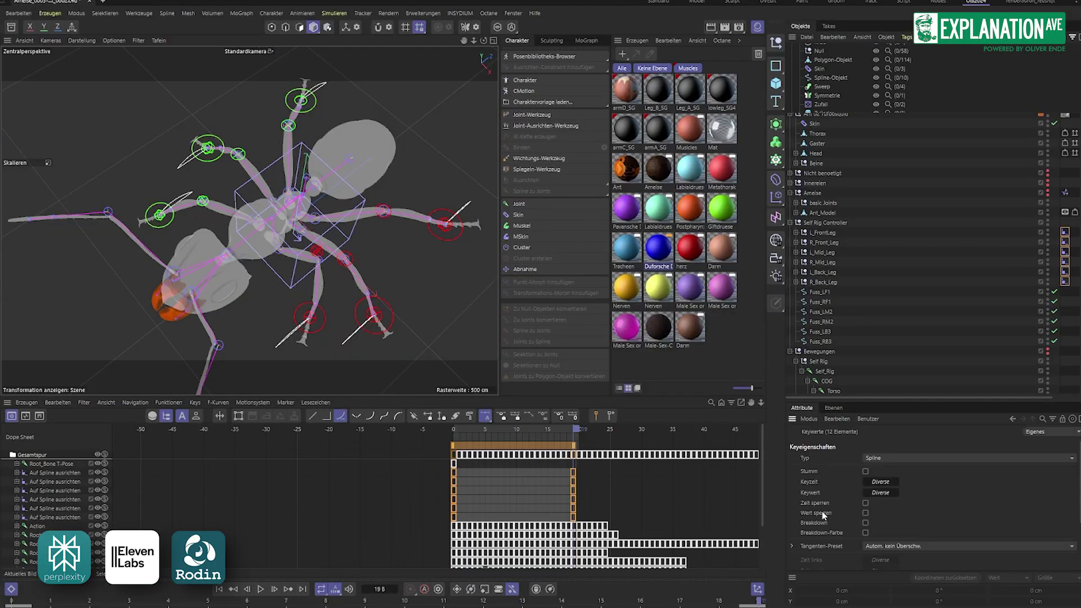
drag(558, 431, 517, 431)
scroll(346, 272, up, 10)
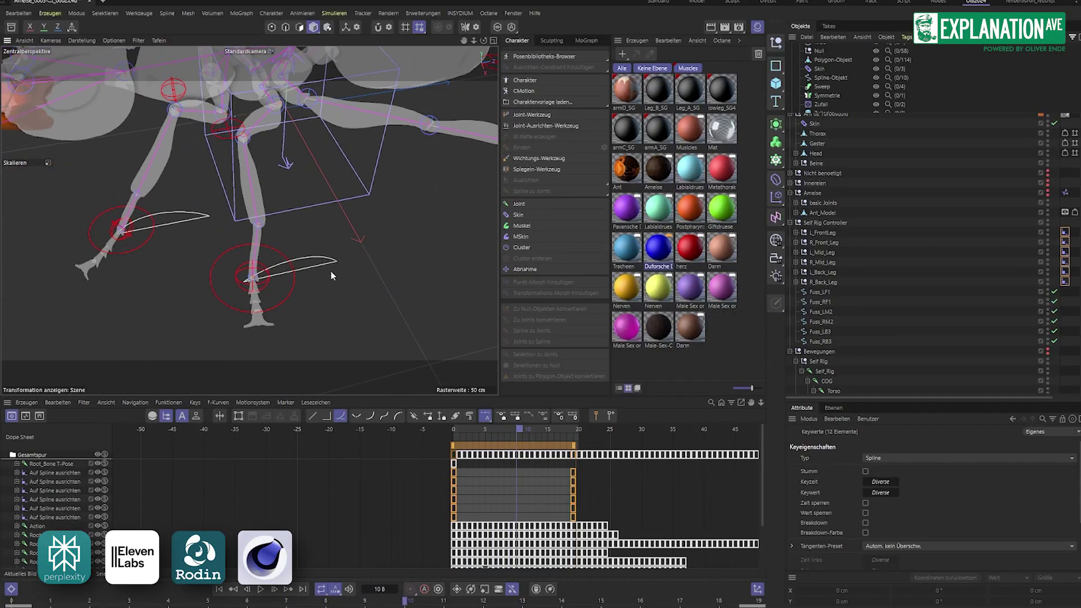
click(327, 265)
key(r)
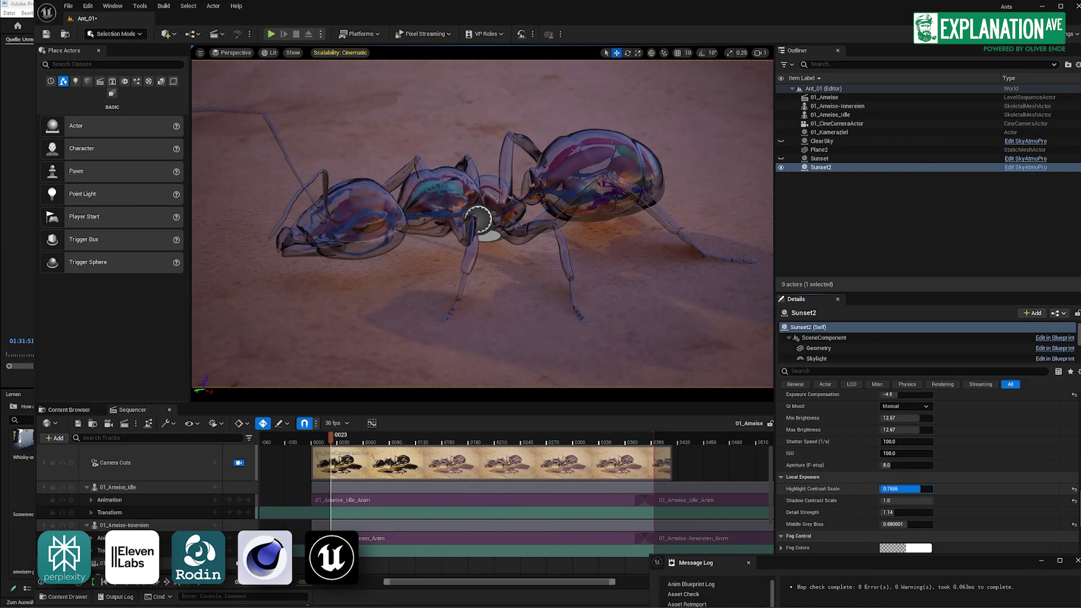
Step: Set the cine camera to track 01_Kameraziel, save the level, and select 01_Ameise_Idle
drag(895, 514, 897, 514)
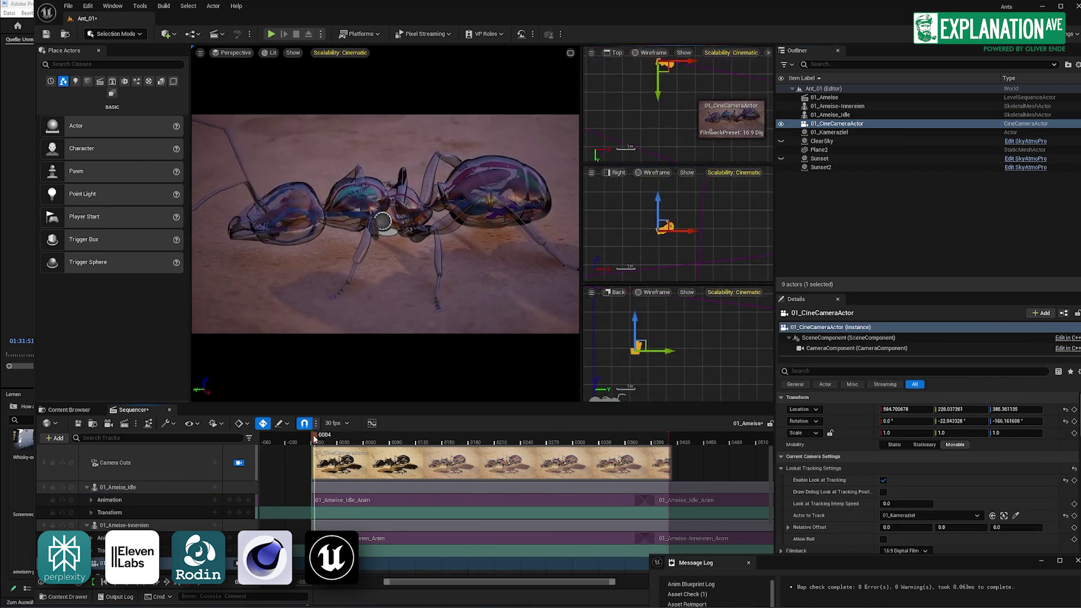
scroll(332, 450, down, 3)
click(665, 97)
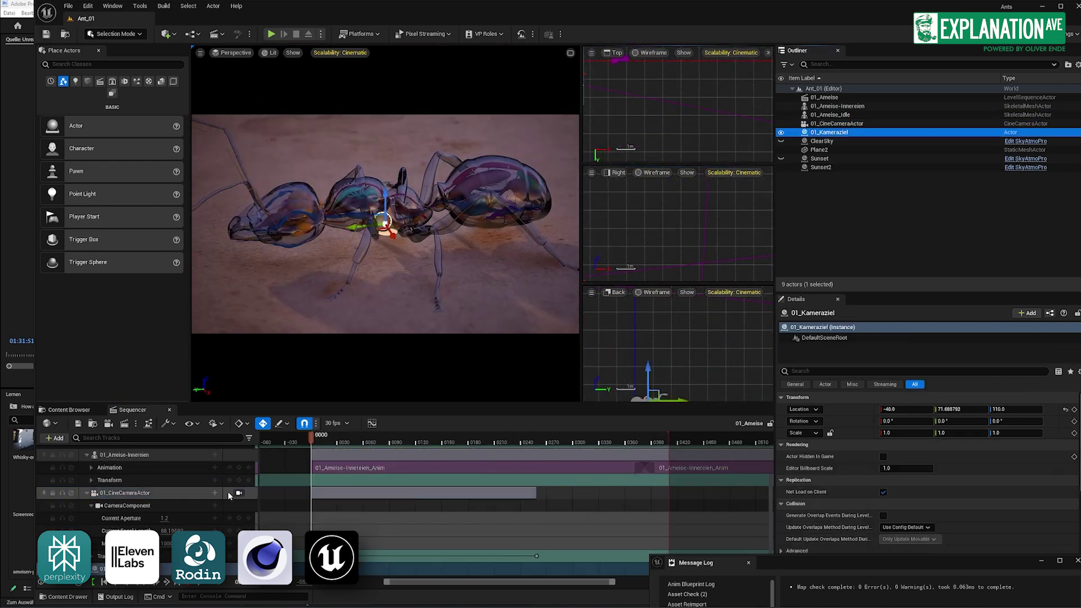
key(ctrl+s)
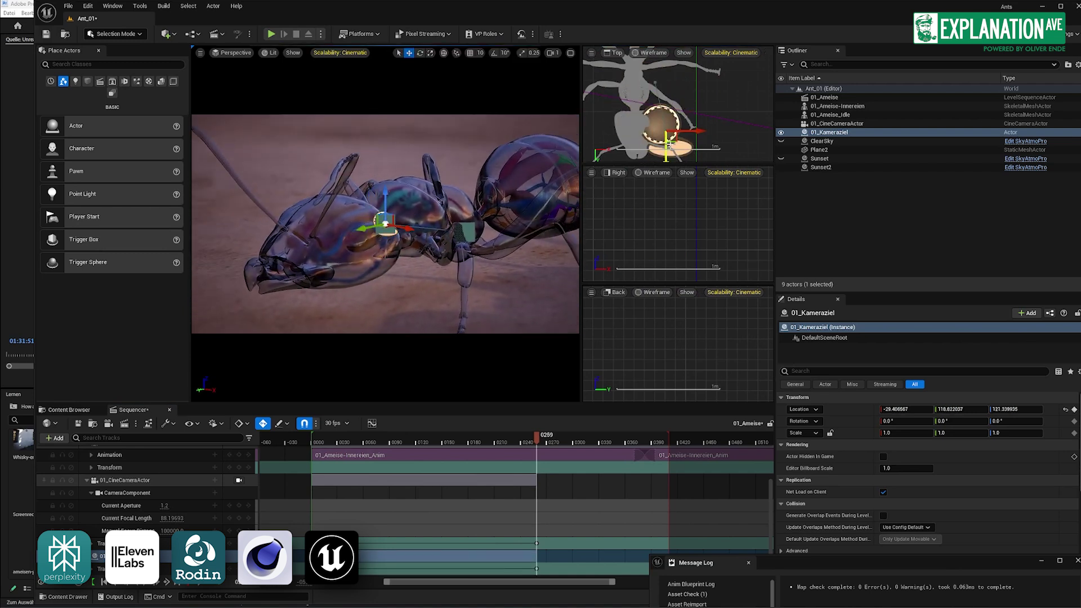
click(837, 123)
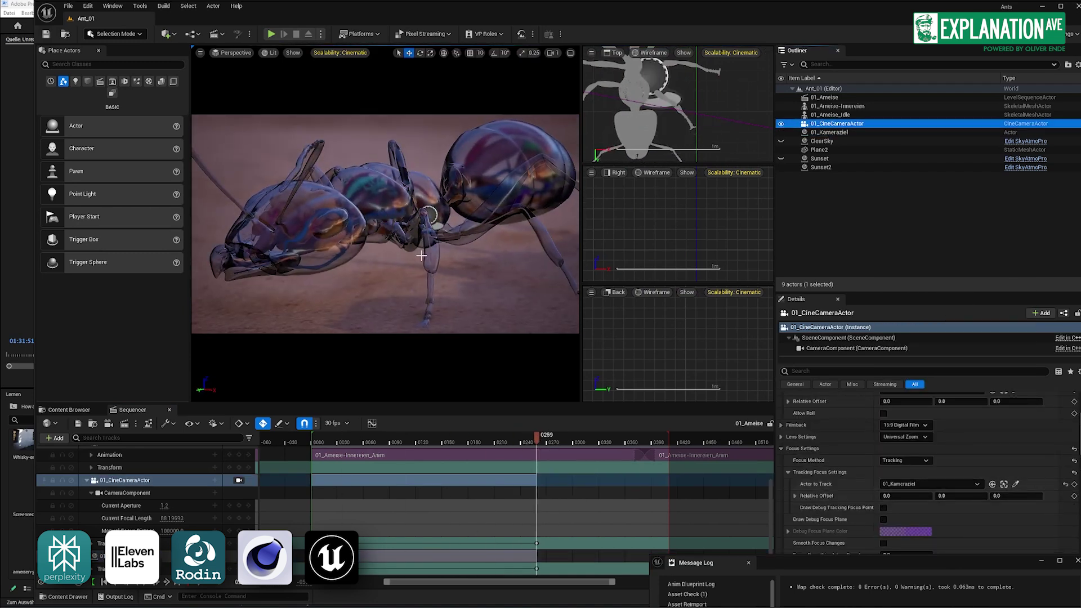
click(428, 237)
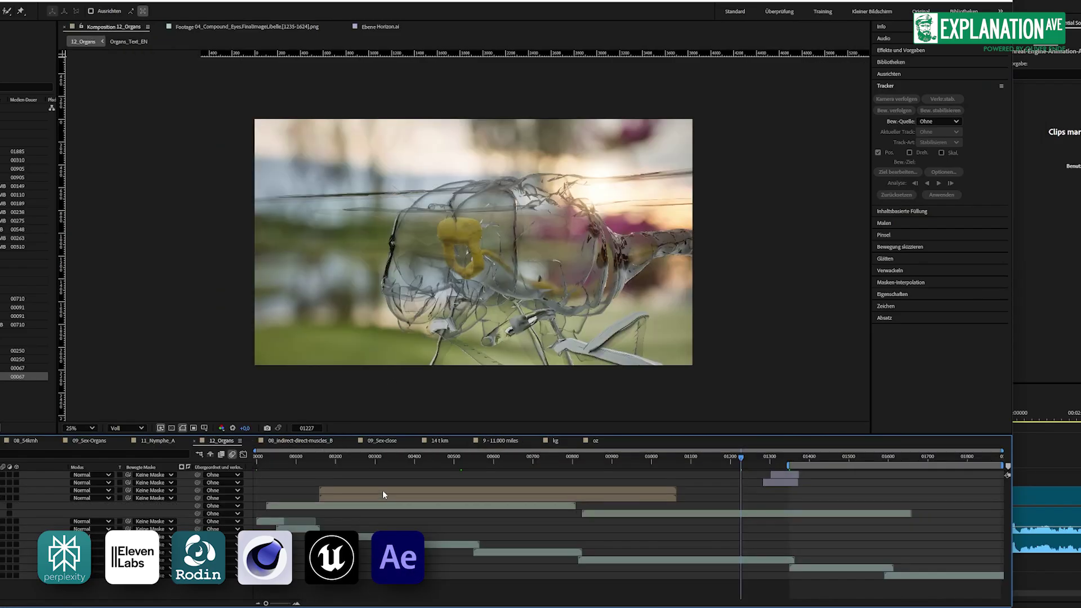
Step: Check the HEART label in Organs_Text_EN, then show prey.png's scale curve at frame 01290
double_click(383, 491)
drag(350, 459, 443, 459)
click(383, 437)
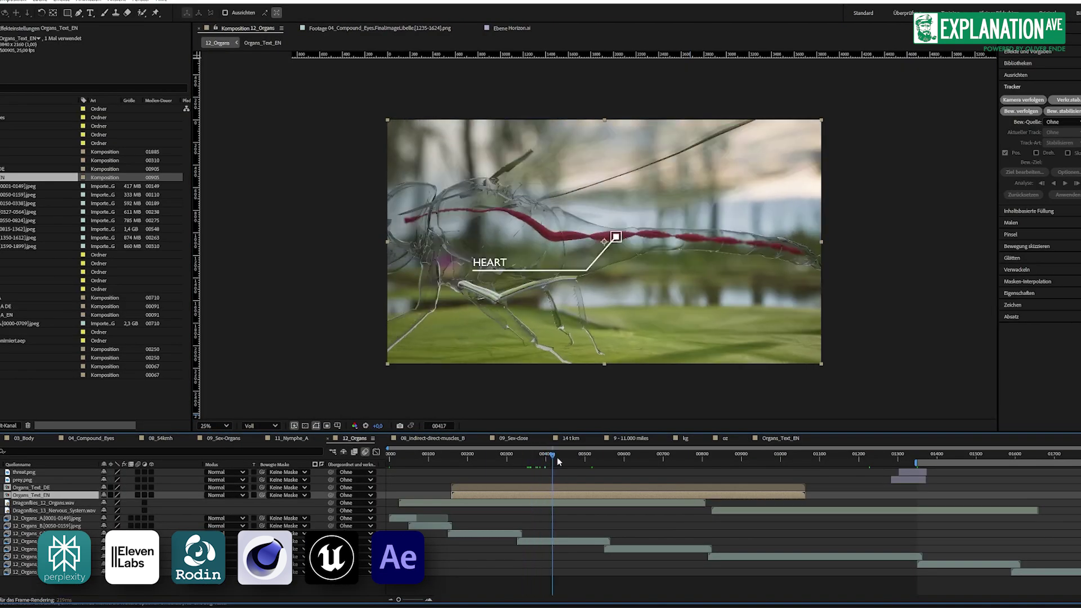
click(903, 483)
click(837, 454)
key(u)
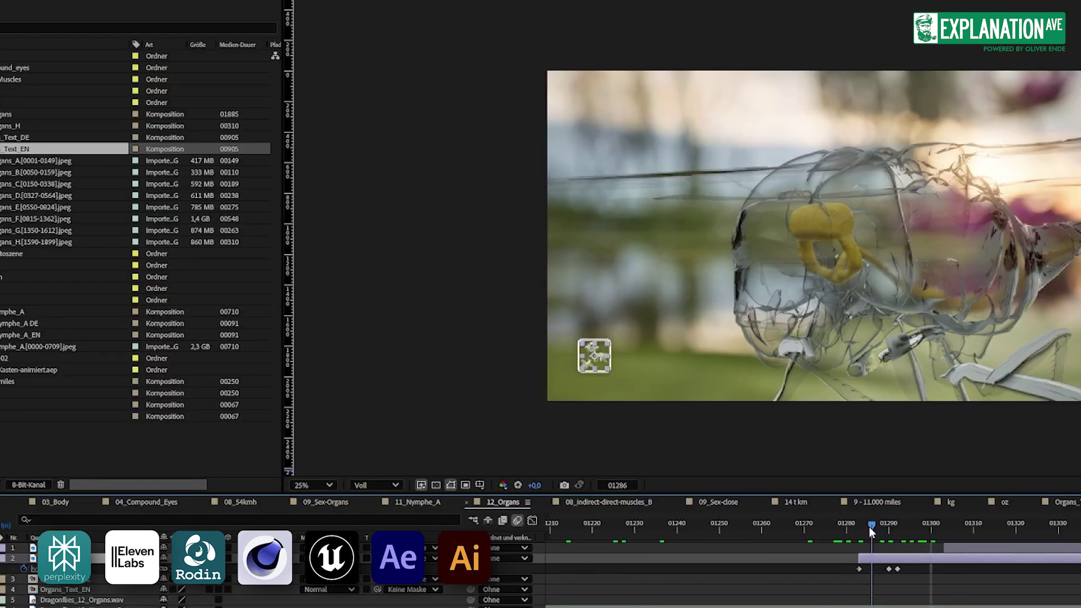
key(shift+F3)
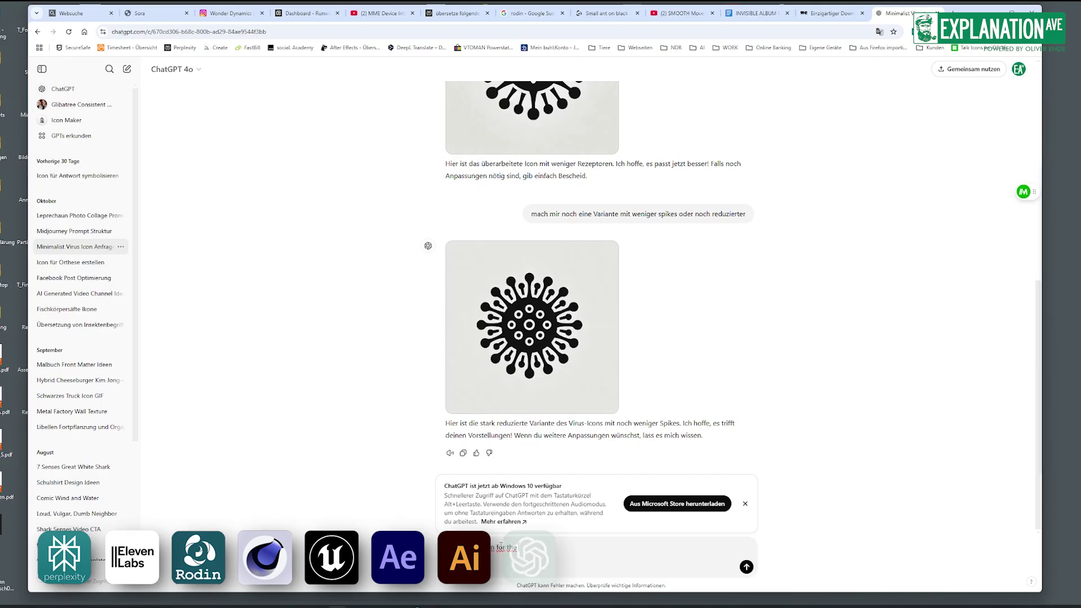
Step: Ask ChatGPT for an icon of the prey of dragonflies and browse the image variations
text(prey of dragonflies)
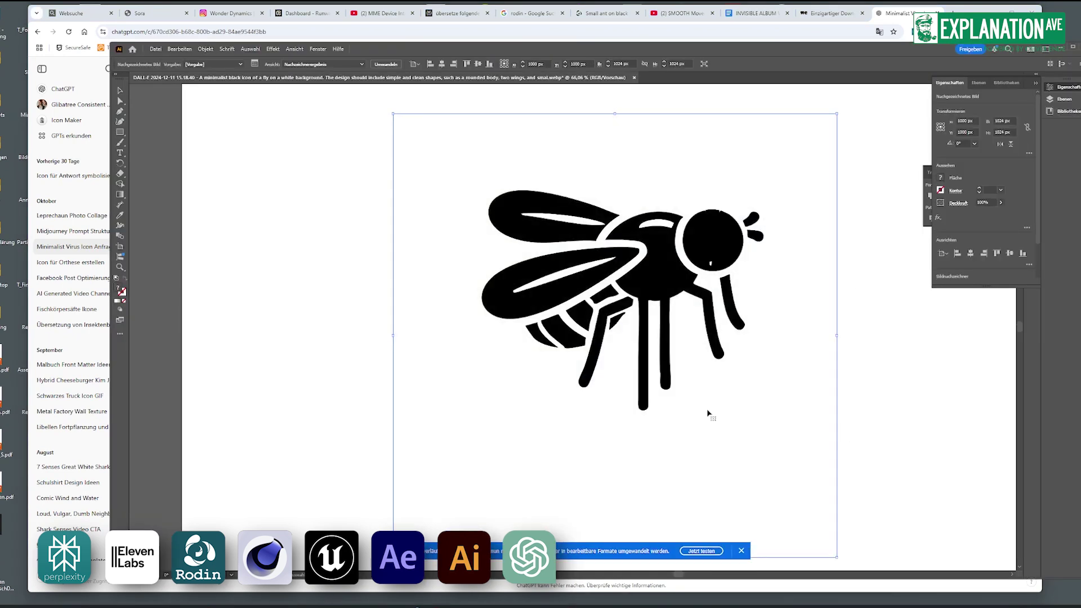
click(952, 276)
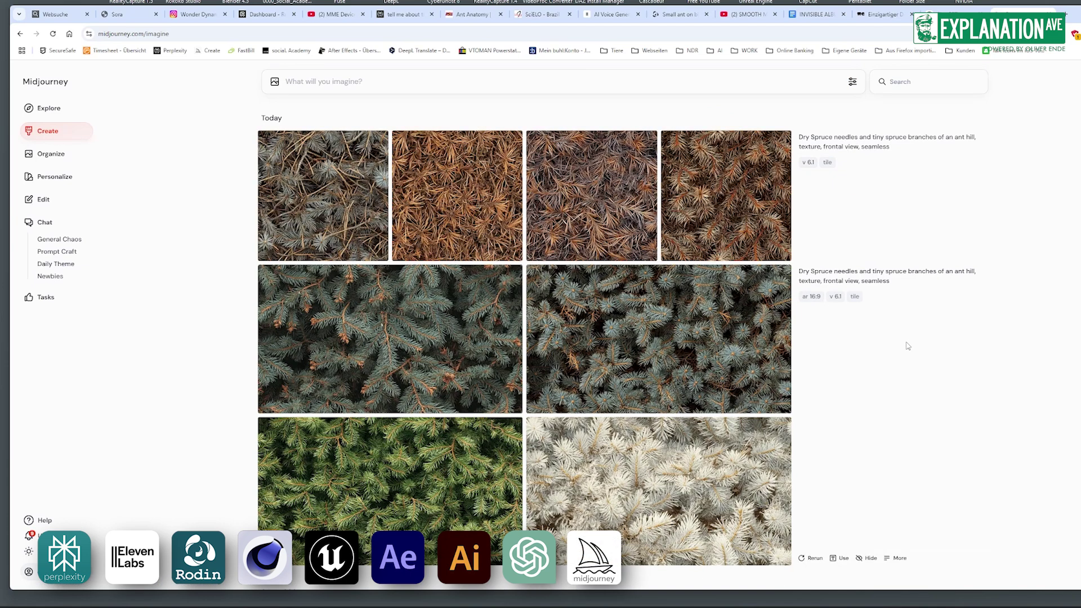
click(613, 201)
key(Left)
key(Right)
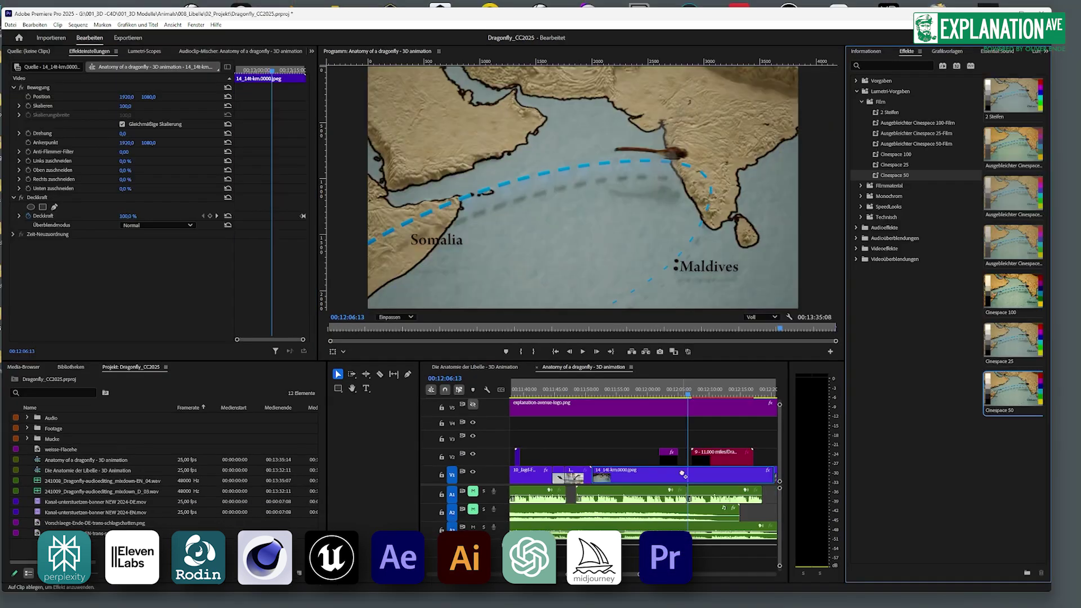
Step: Apply the Cinespace 50 look to the V1 clip and pick the Cold Cinema music at about 5:01
drag(683, 475, 684, 477)
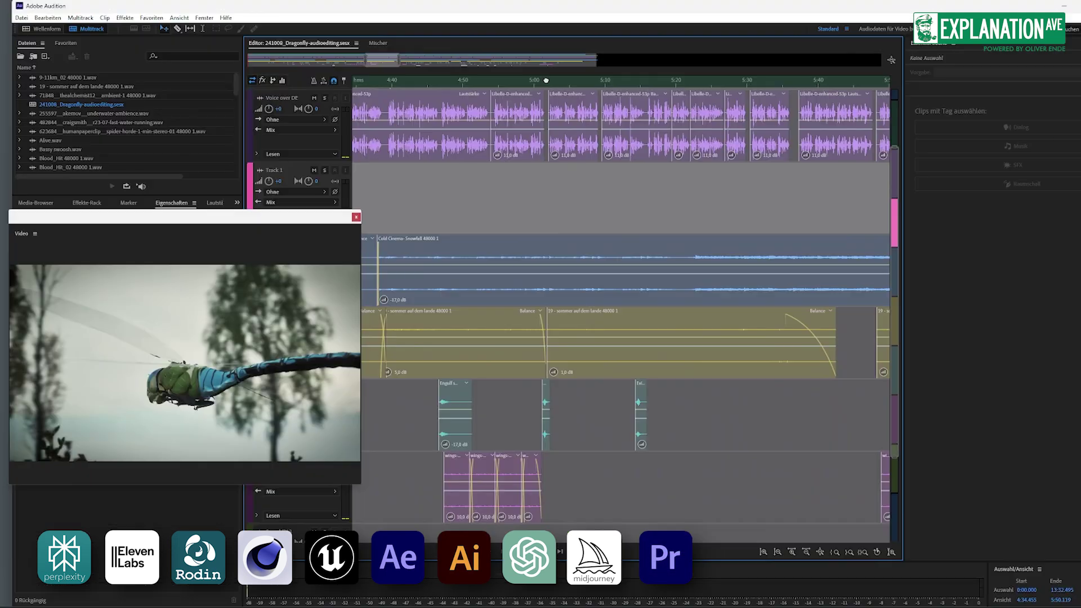
click(600, 253)
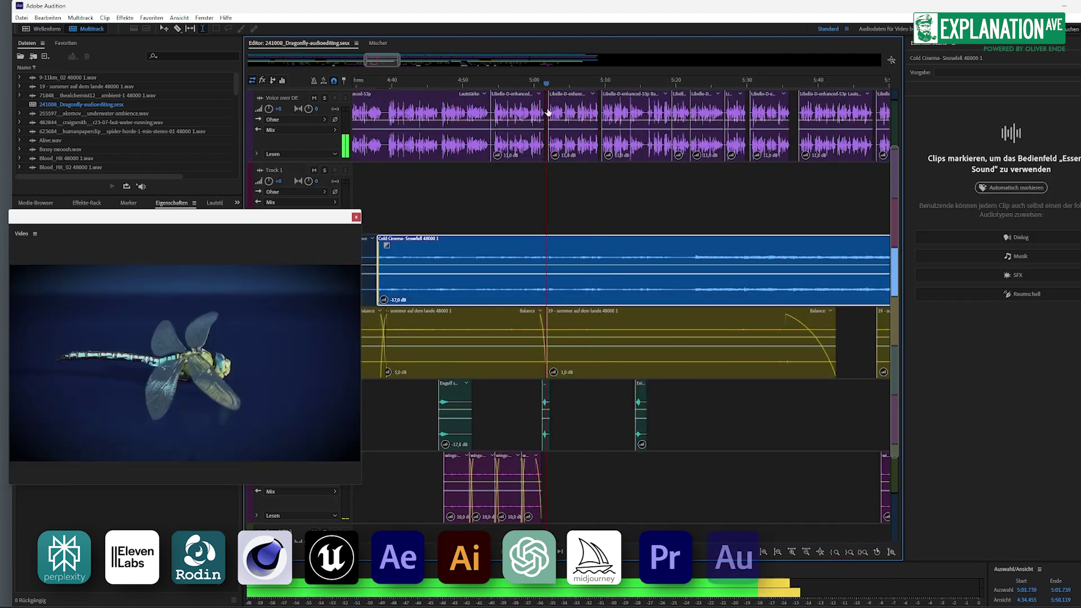
click(544, 417)
scroll(517, 382, up, 3)
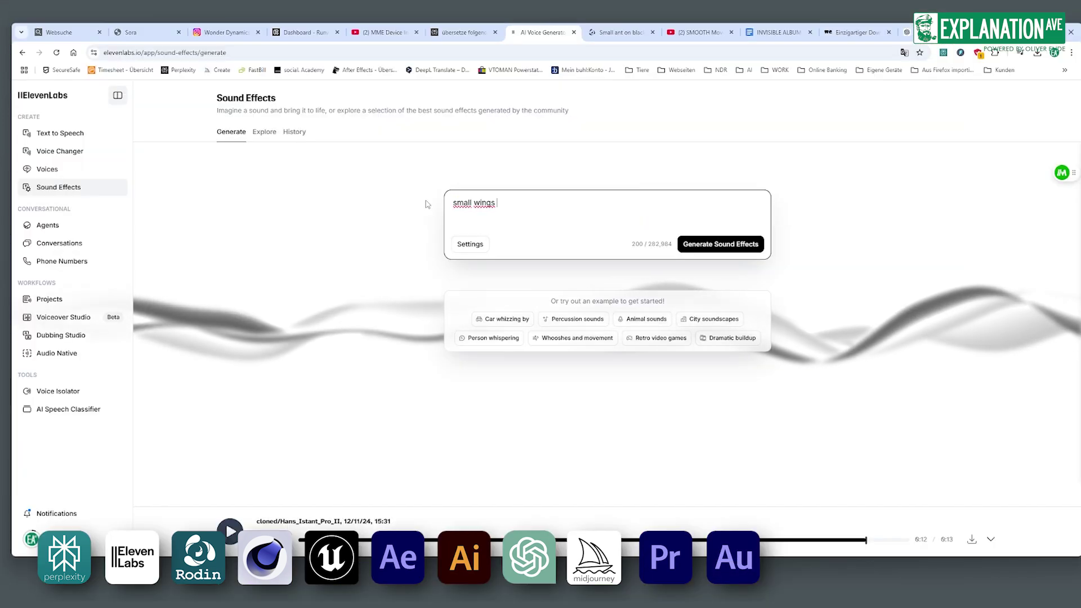
Step: Generate 'small wings flapping' sound effects, preview two, and download the third as mp3
click(723, 246)
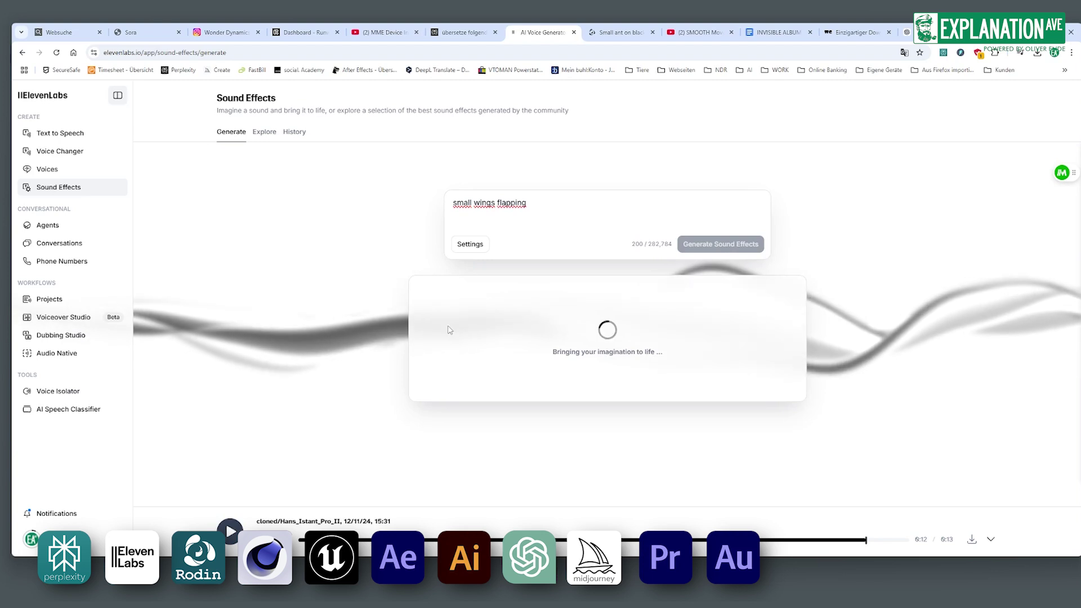
click(424, 322)
click(424, 353)
click(972, 539)
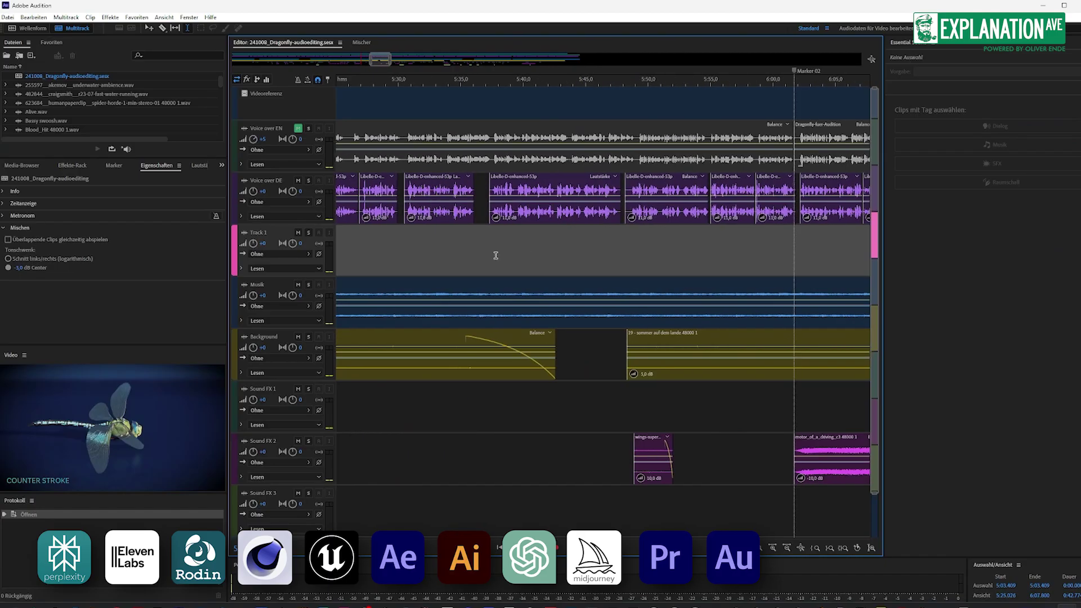
Step: Scrub the dragonfly mix playhead from about 6:02 to 6:08.7, where the car footage plays
drag(545, 84, 625, 114)
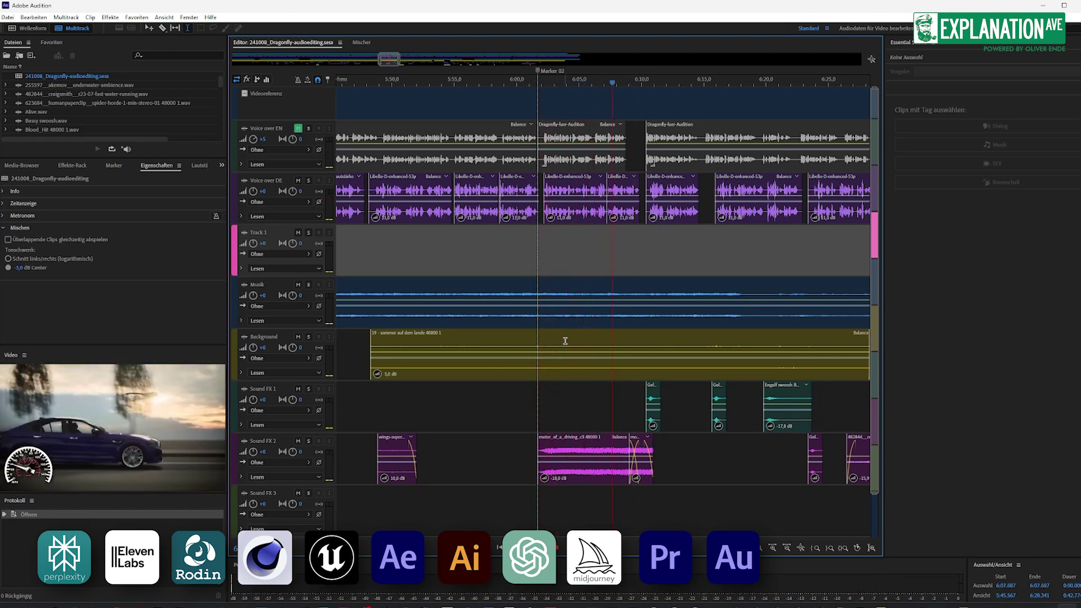